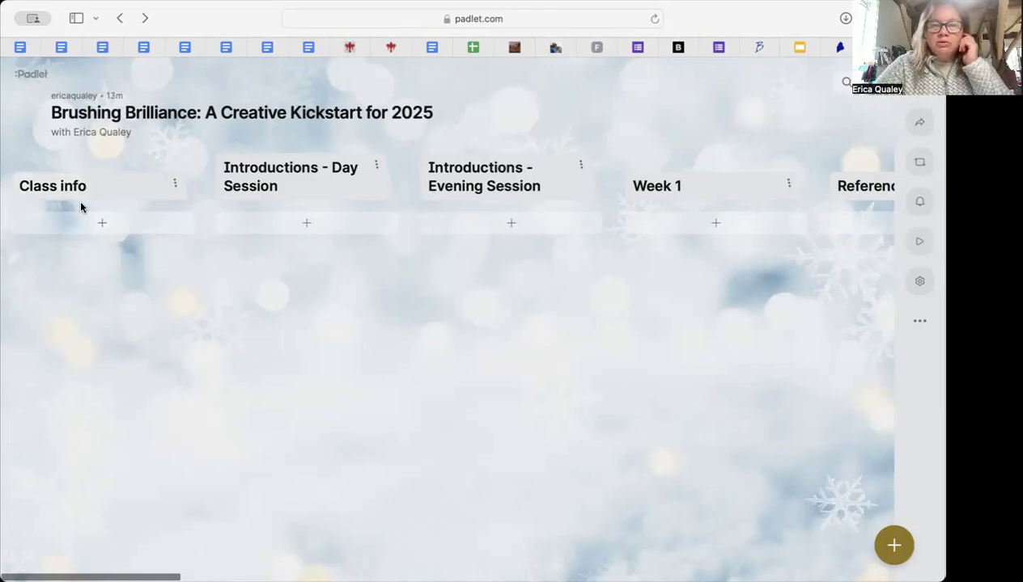
Review the board's sections from Class info through the weekly, Reference Photos and Share your work sections to Critique.
scroll(323, 211, "right", 3)
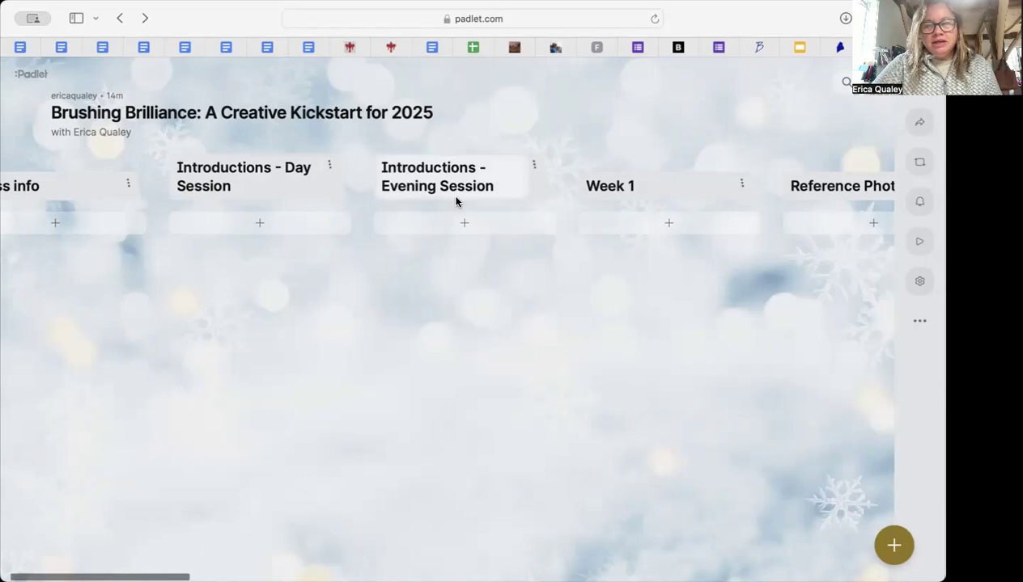
scroll(456, 202, "right", 6)
scroll(455, 201, "right", 5)
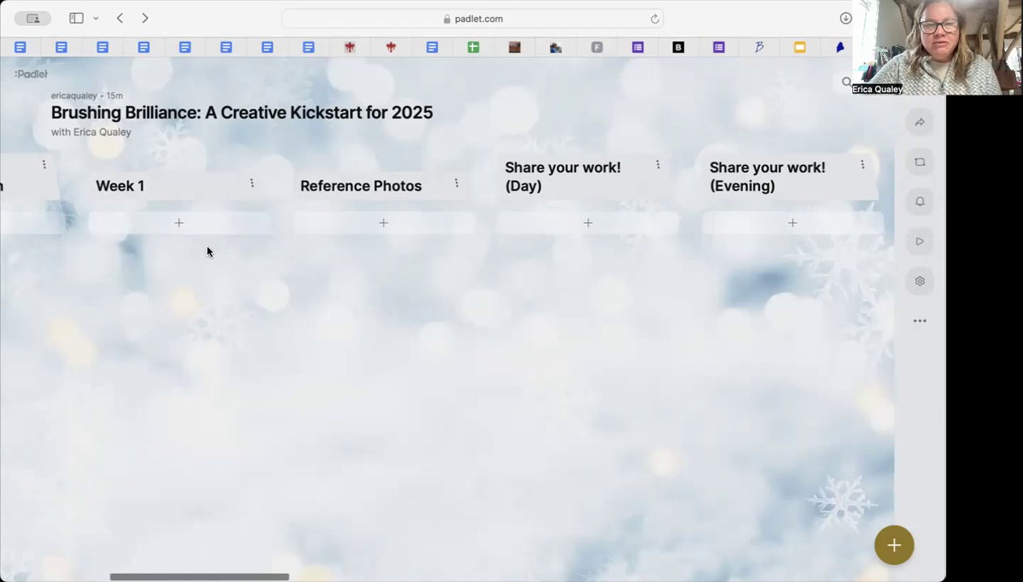
scroll(207, 252, "right", 3)
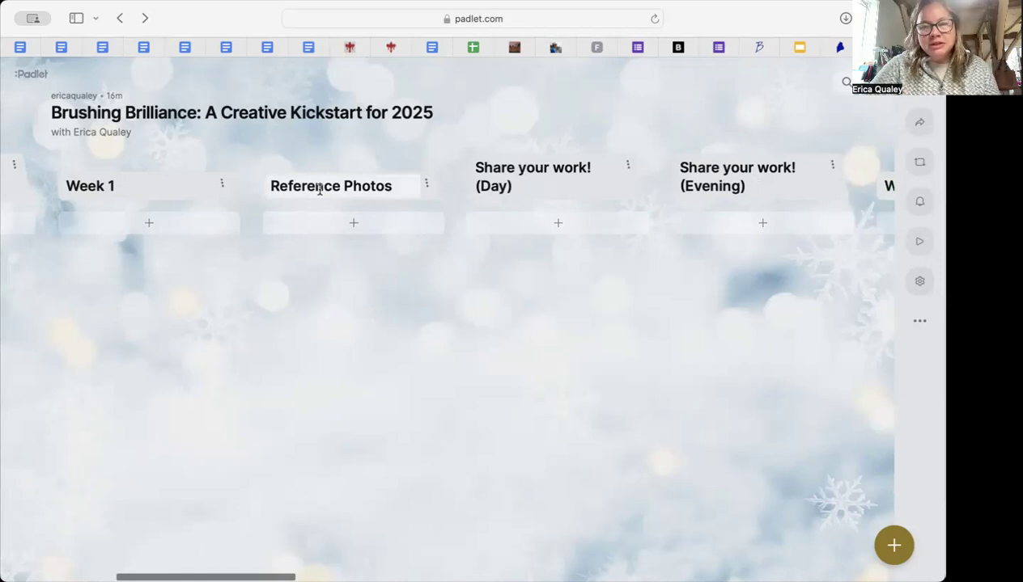
scroll(320, 189, "right", 5)
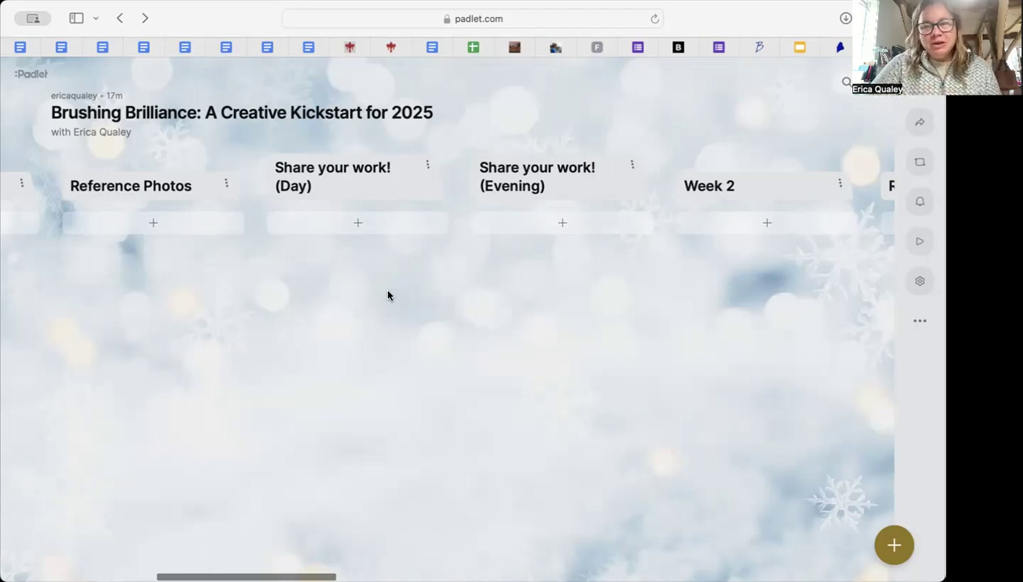
scroll(388, 296, "right", 2)
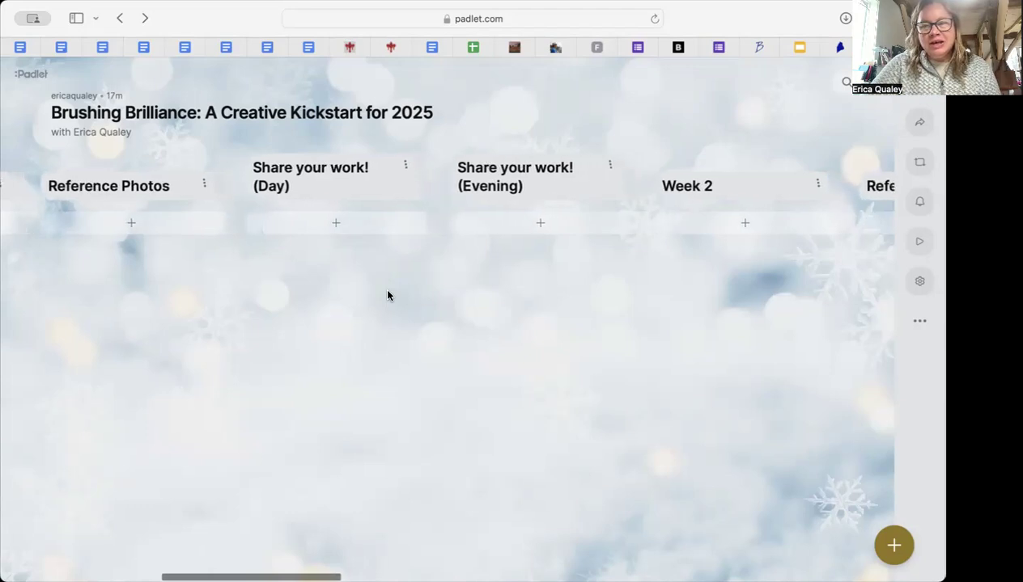
scroll(388, 296, "right", 10)
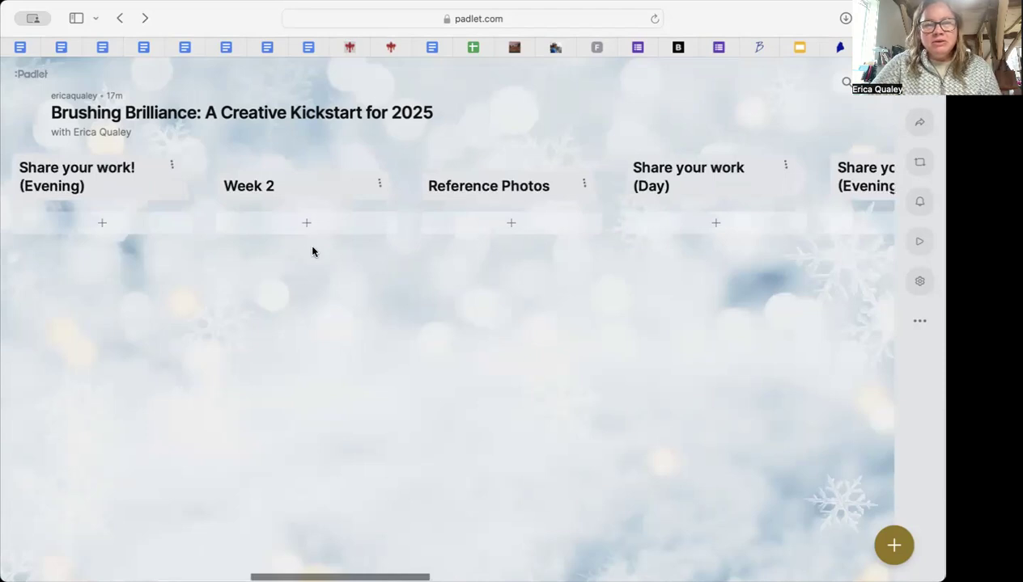
scroll(425, 257, "right", 8)
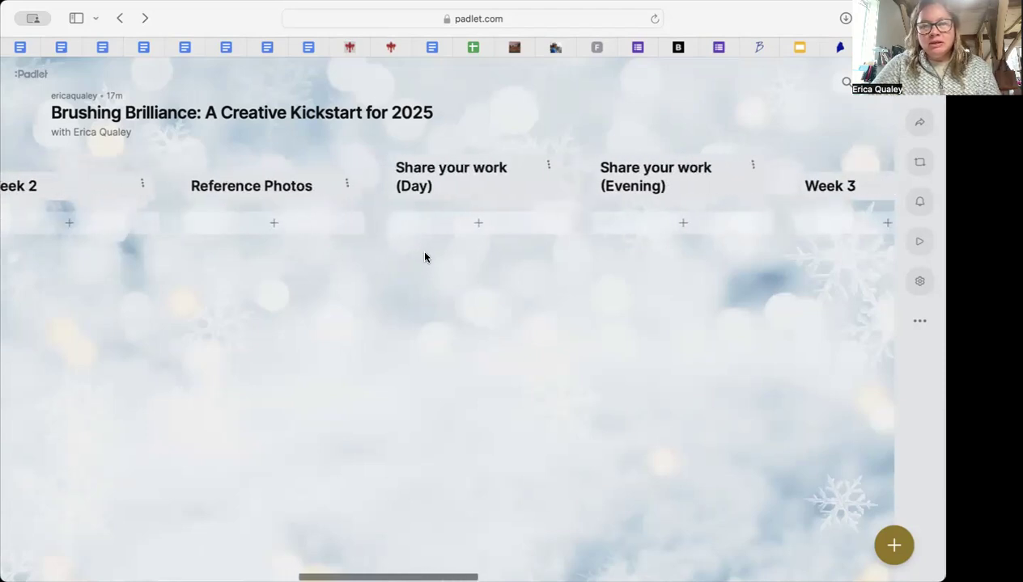
scroll(424, 257, "left", 6)
scroll(425, 257, "right", 3)
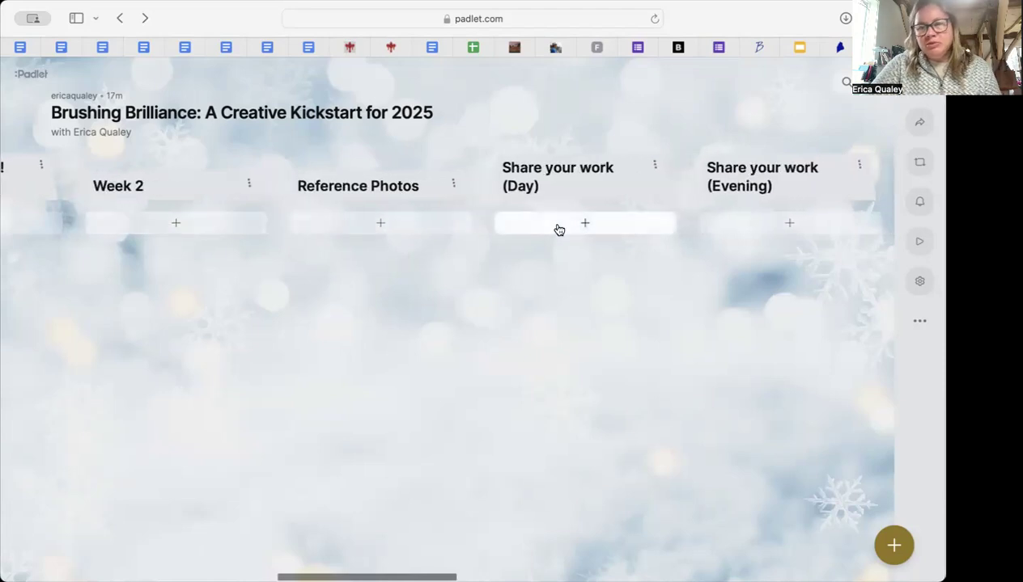
scroll(567, 230, "right", 5)
scroll(567, 231, "right", 15)
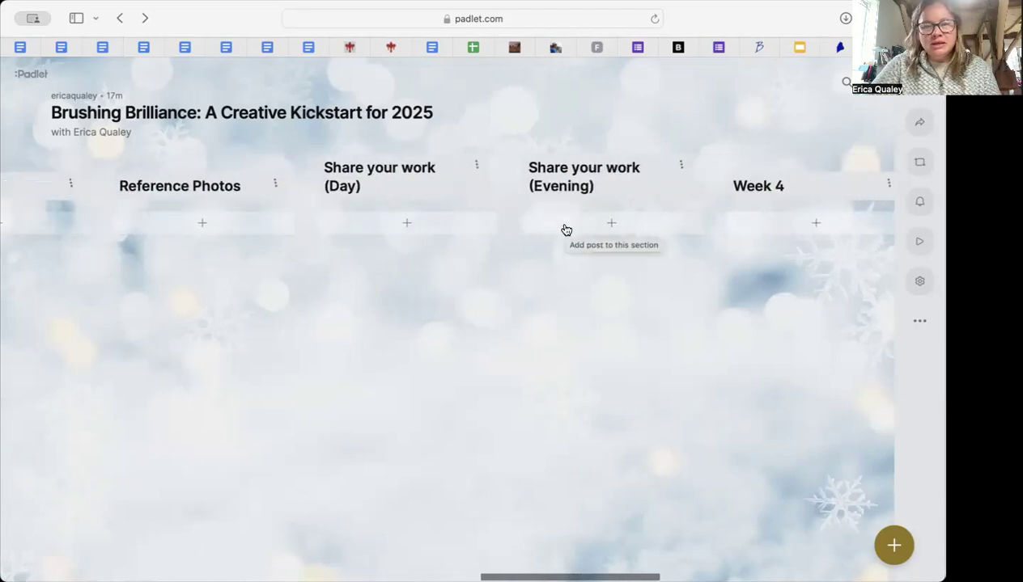
scroll(566, 230, "right", 20)
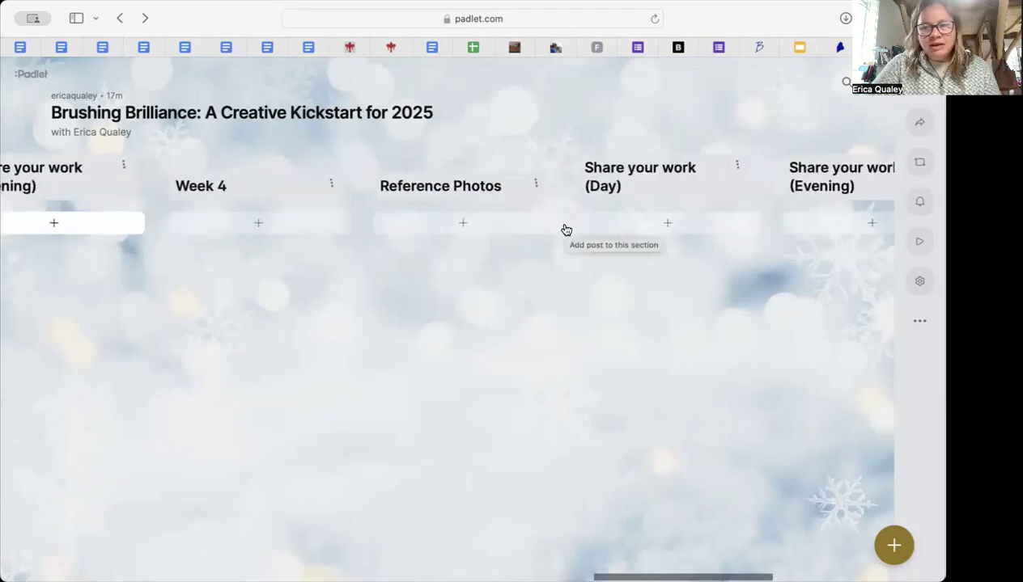
scroll(566, 230, "right", 20)
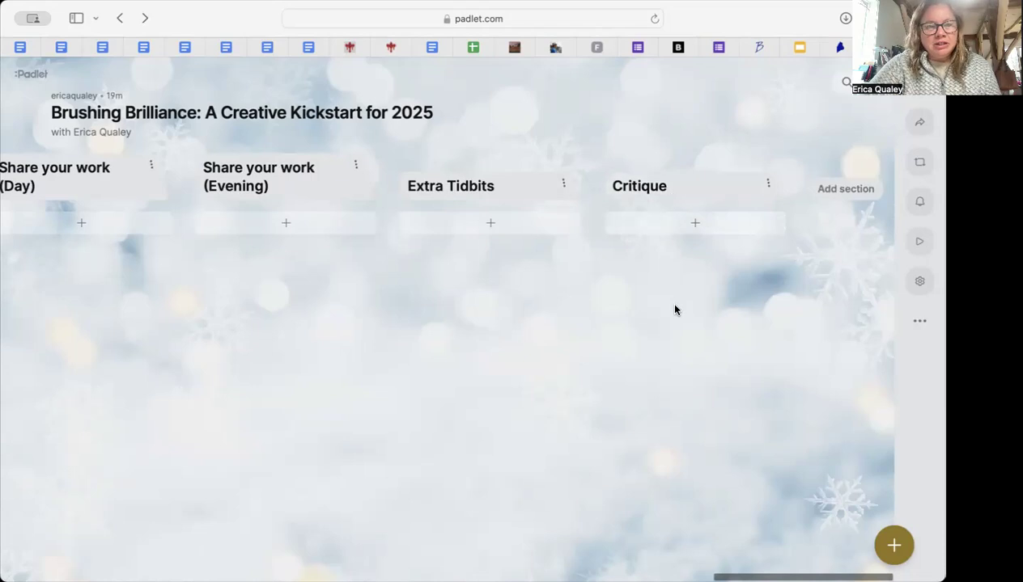
scroll(285, 287, "left", 10)
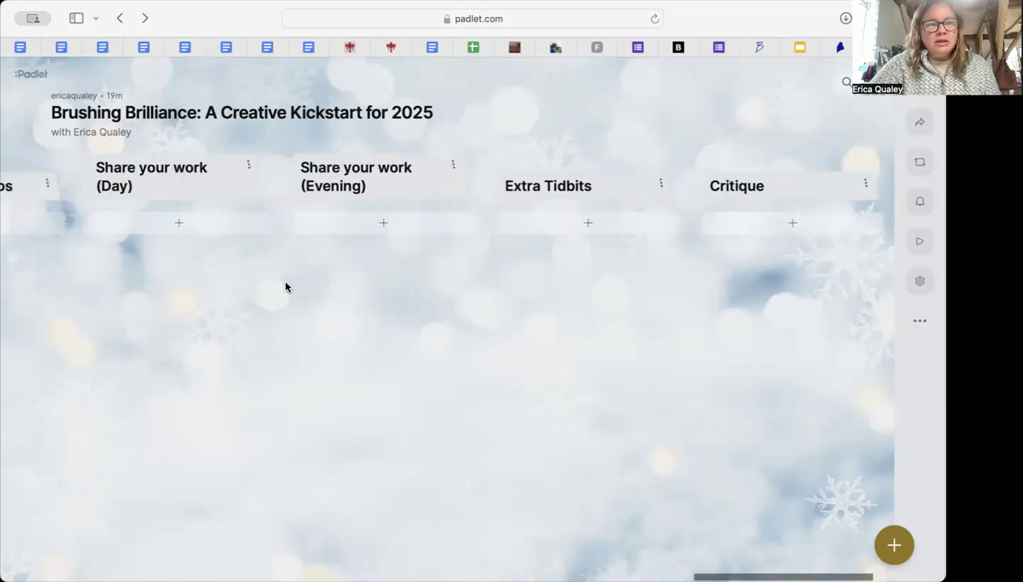
scroll(284, 287, "left", 15)
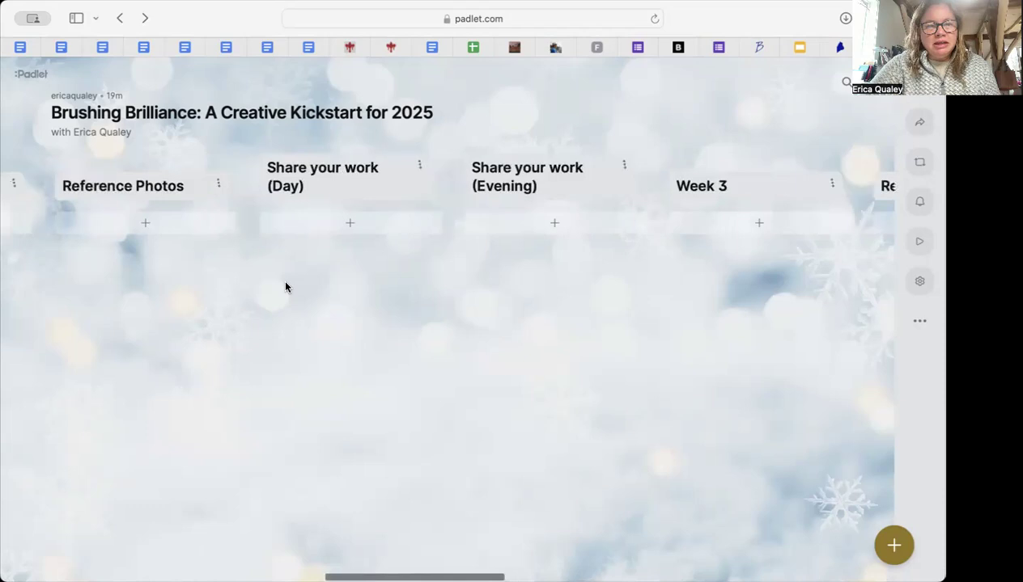
scroll(285, 287, "left", 12)
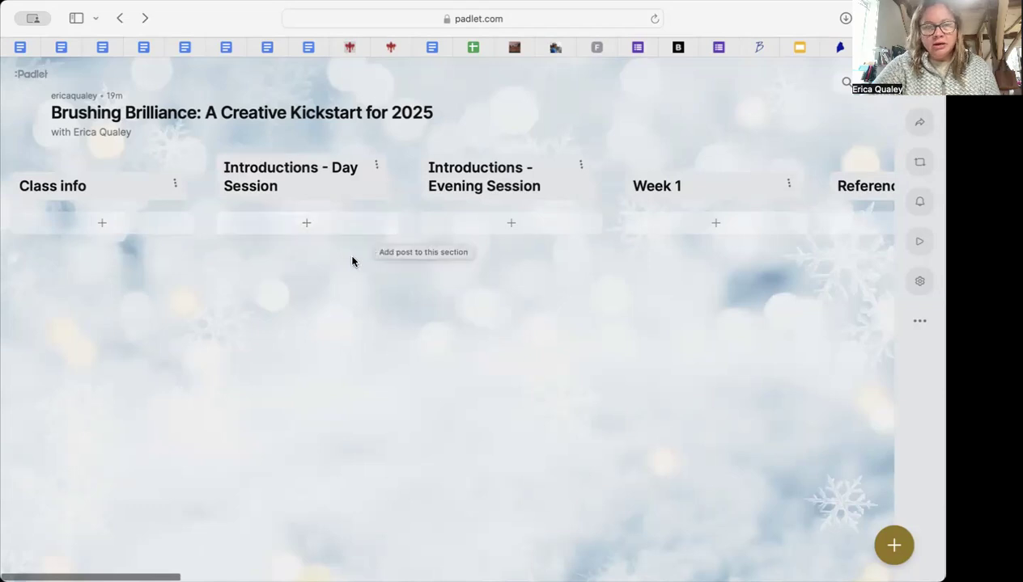
Draft a post in Introductions - Day Session with the instructor's full name as subject and the message "I'm so thankful that you have joined me!".
left_click(307, 225)
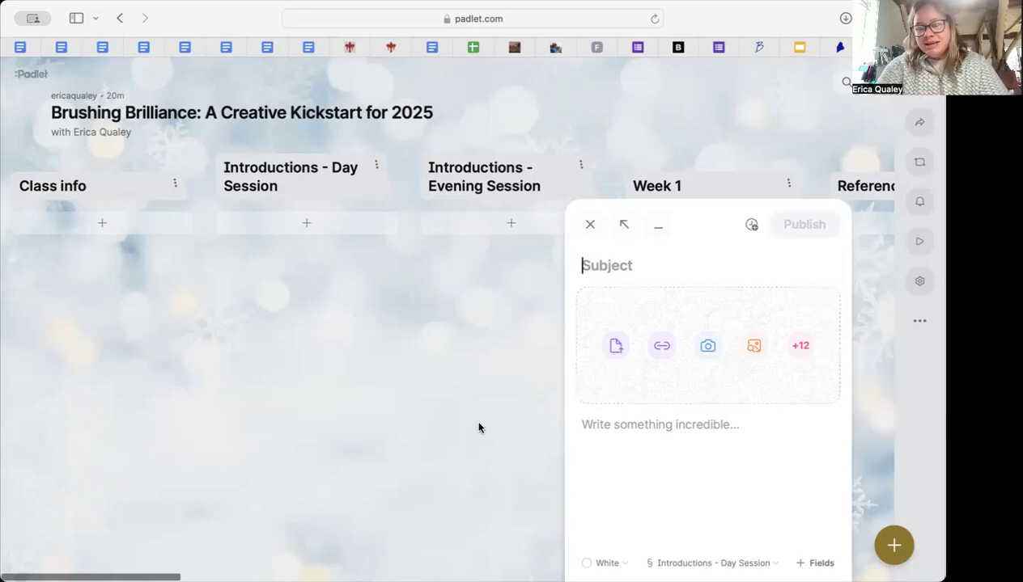
type("Erica Qualey")
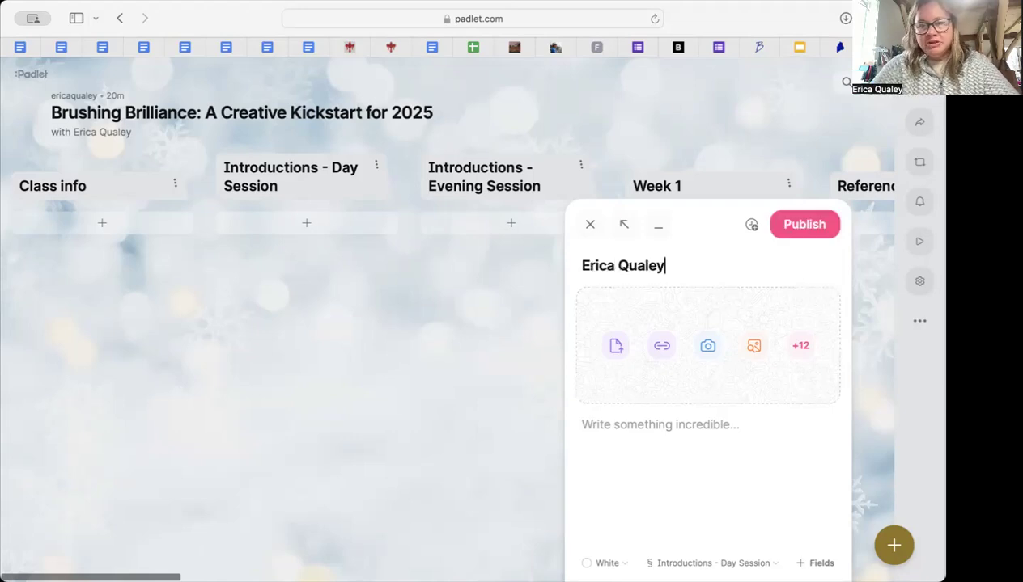
left_click(601, 430)
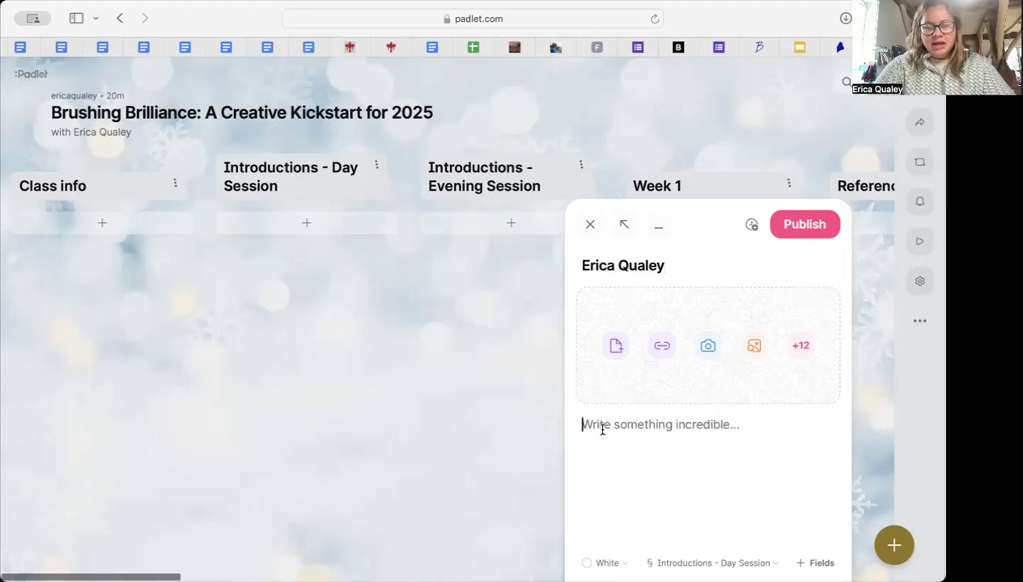
type("I'm so thankful that you have joined me")
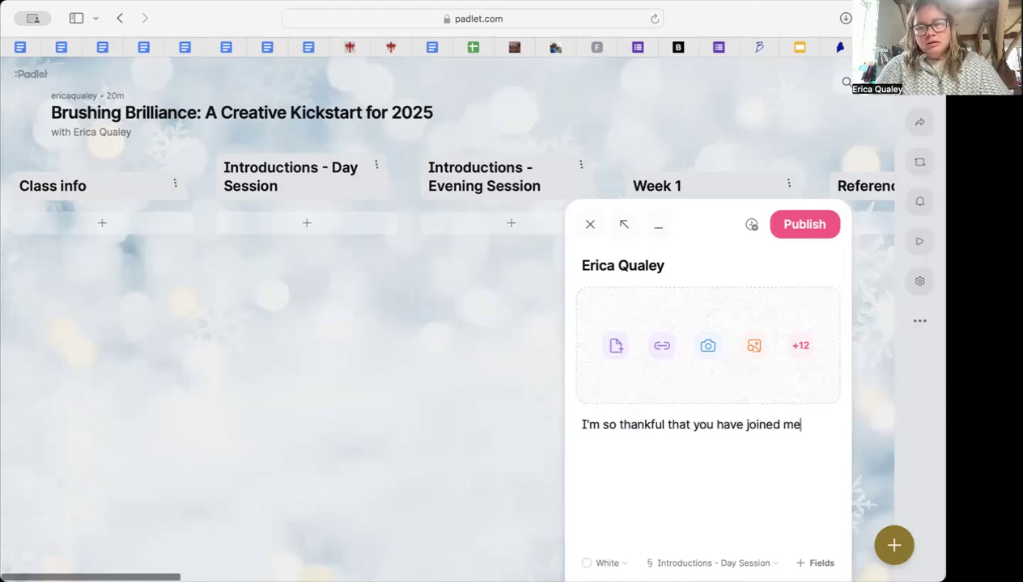
type("!")
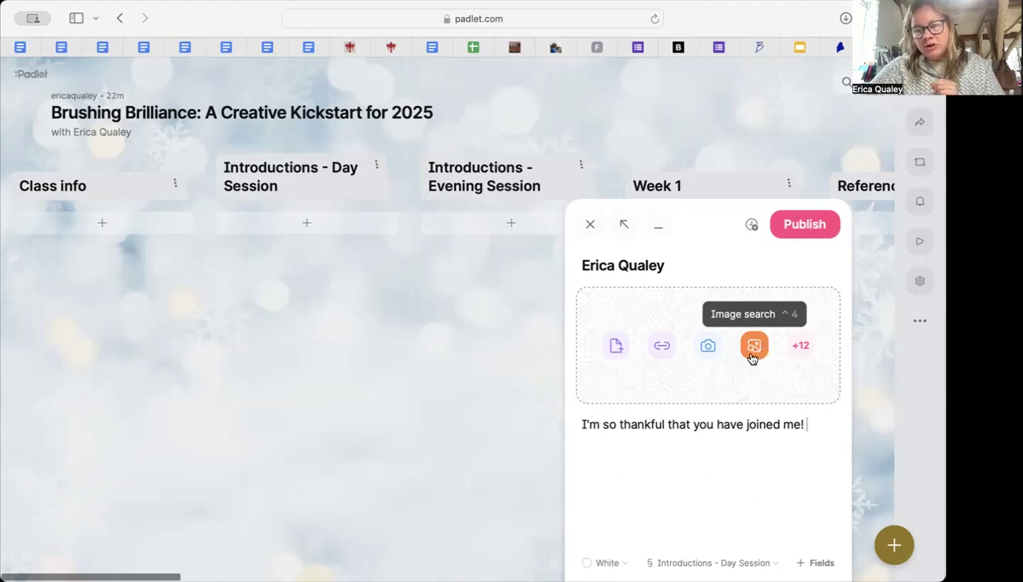
Allow camera access, attach a photo taken with the FaceTime HD Camera to the introduction post, and publish it.
left_click(705, 349)
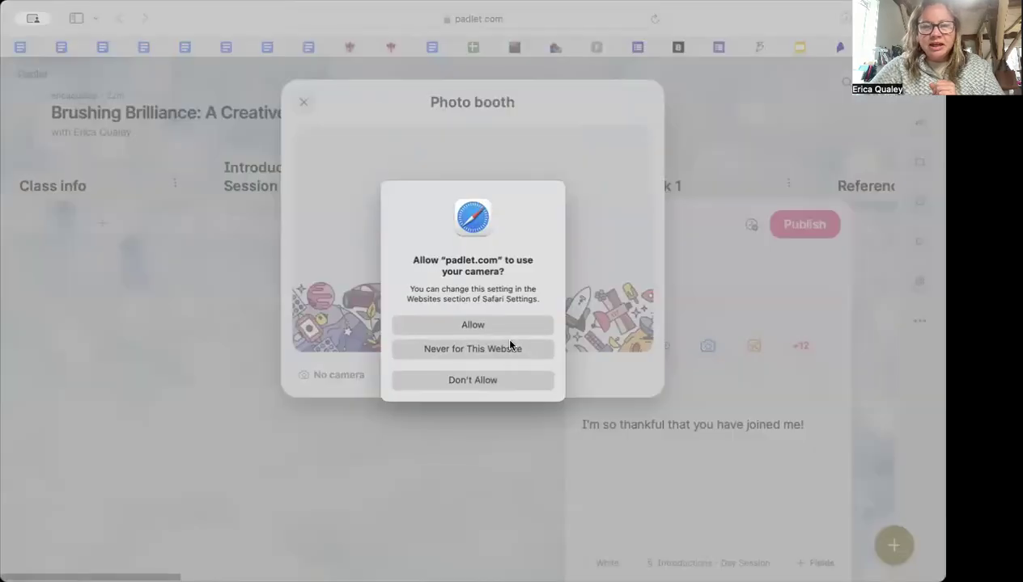
left_click(474, 325)
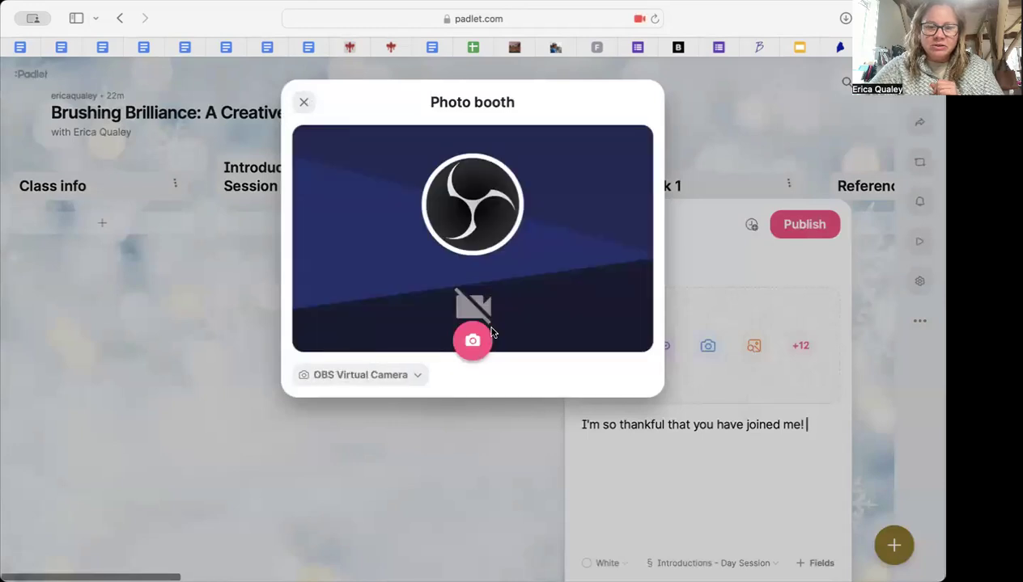
left_click(399, 375)
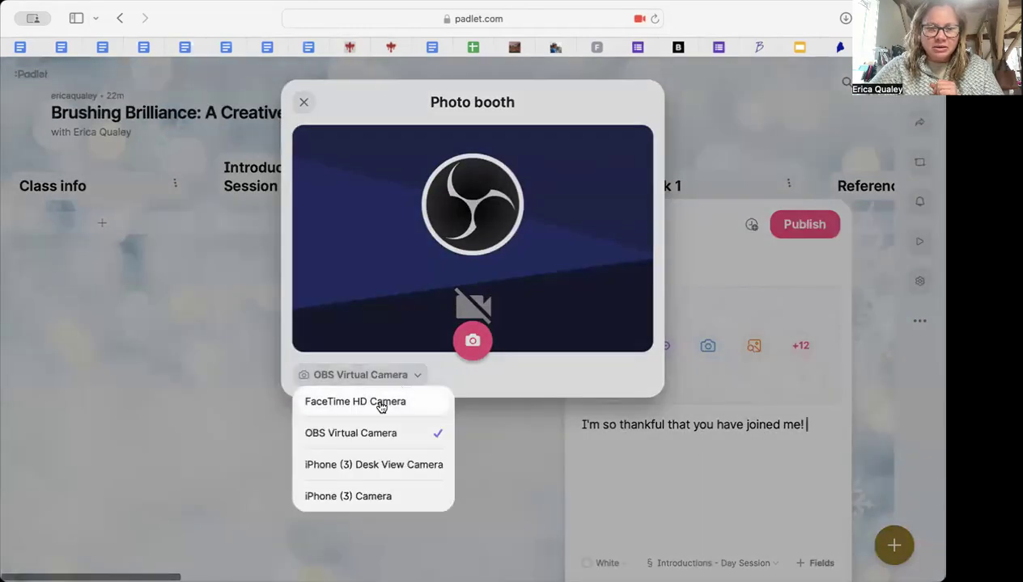
left_click(380, 405)
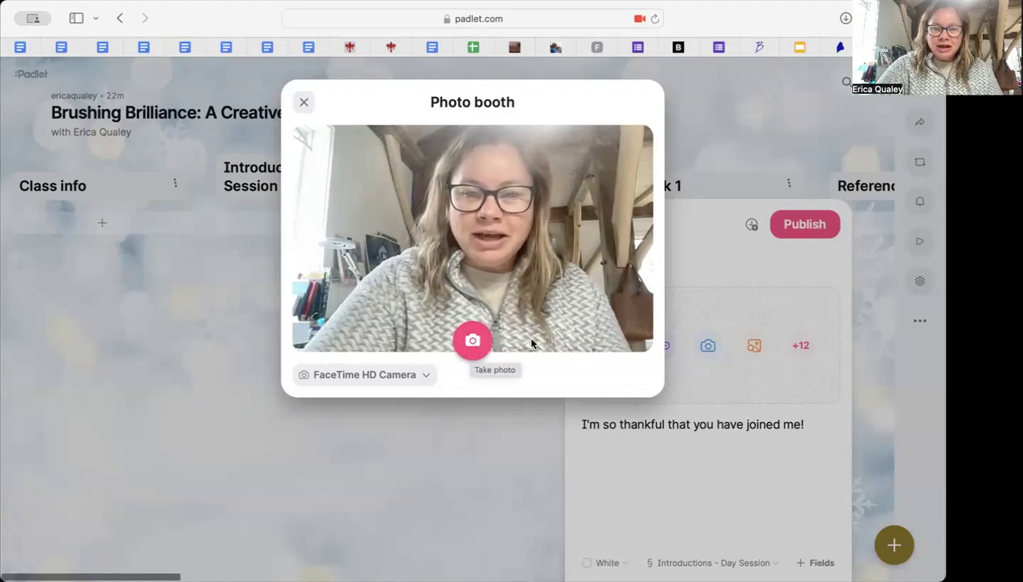
left_click(473, 343)
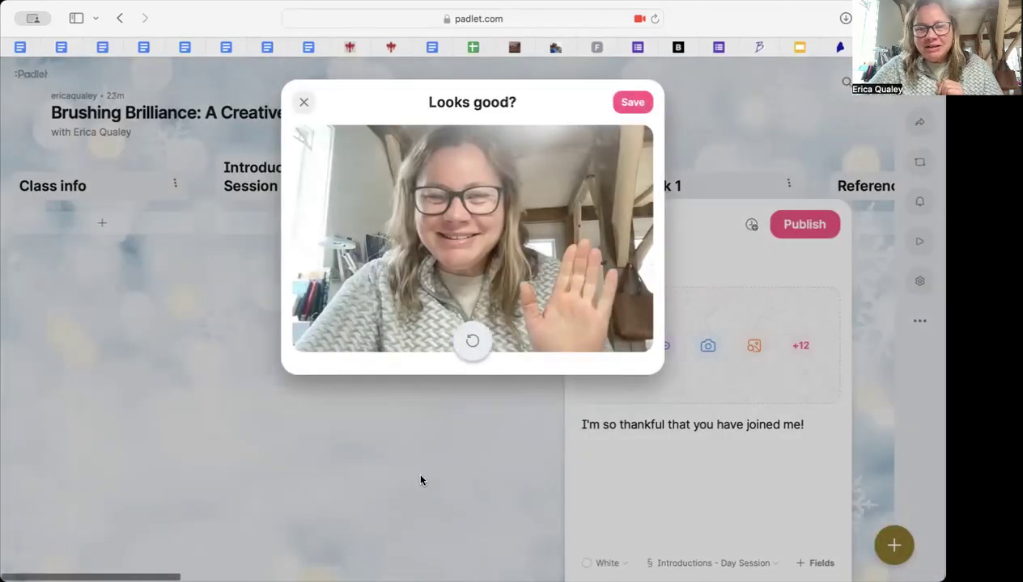
left_click(632, 103)
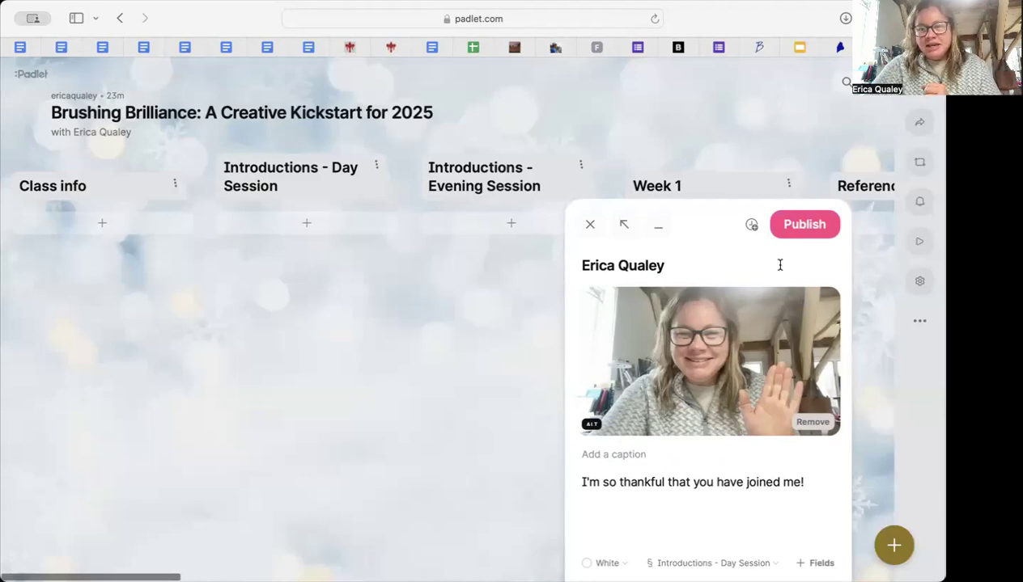
left_click(809, 230)
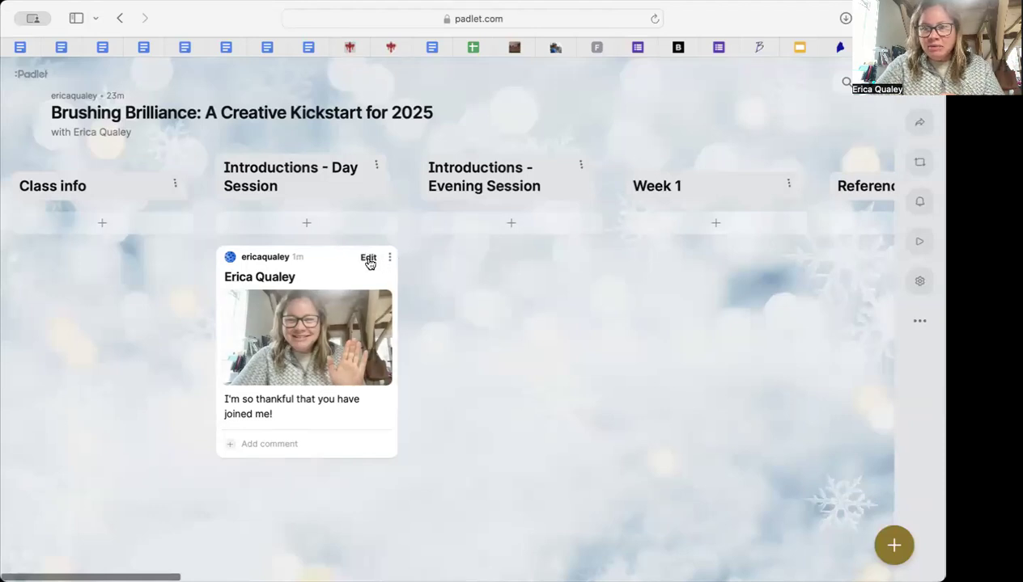
Open the published introduction post for editing and close it without changing anything.
left_click(369, 258)
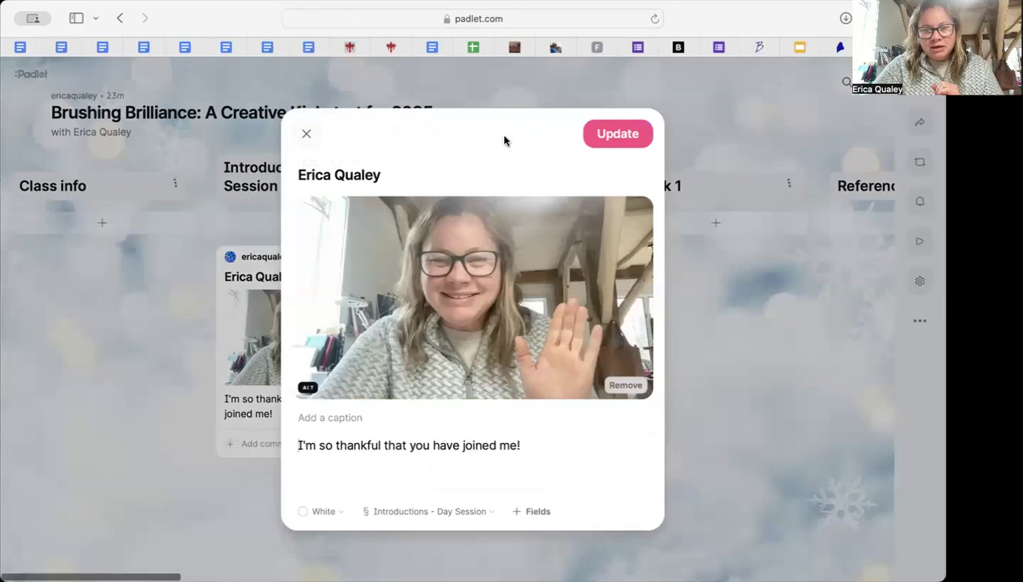
left_click(305, 134)
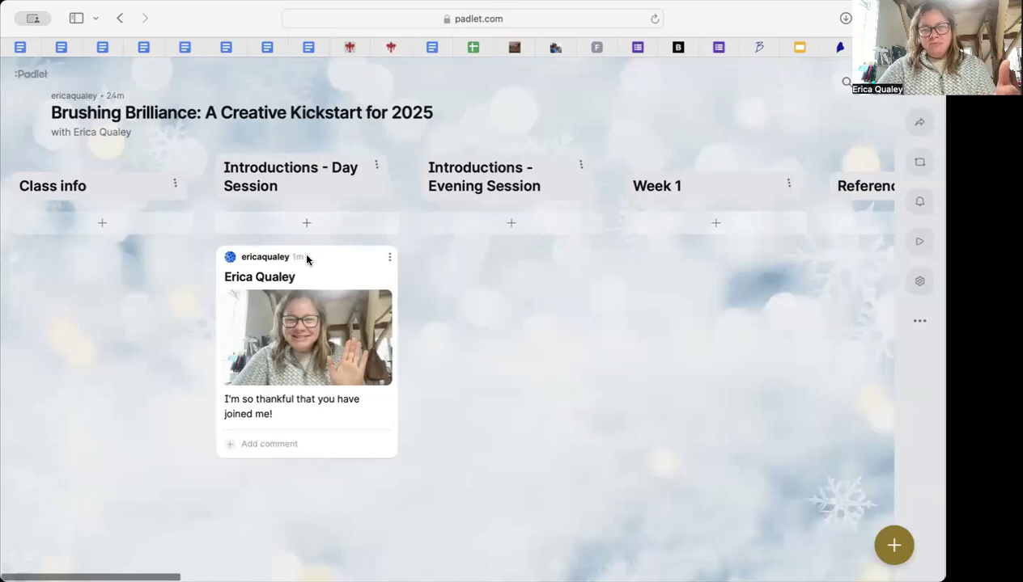
Publish a second post in Introductions - Day Session with the subject "asldkfjaoidfj" and the body "lasjfmsaoidjf".
left_click(307, 225)
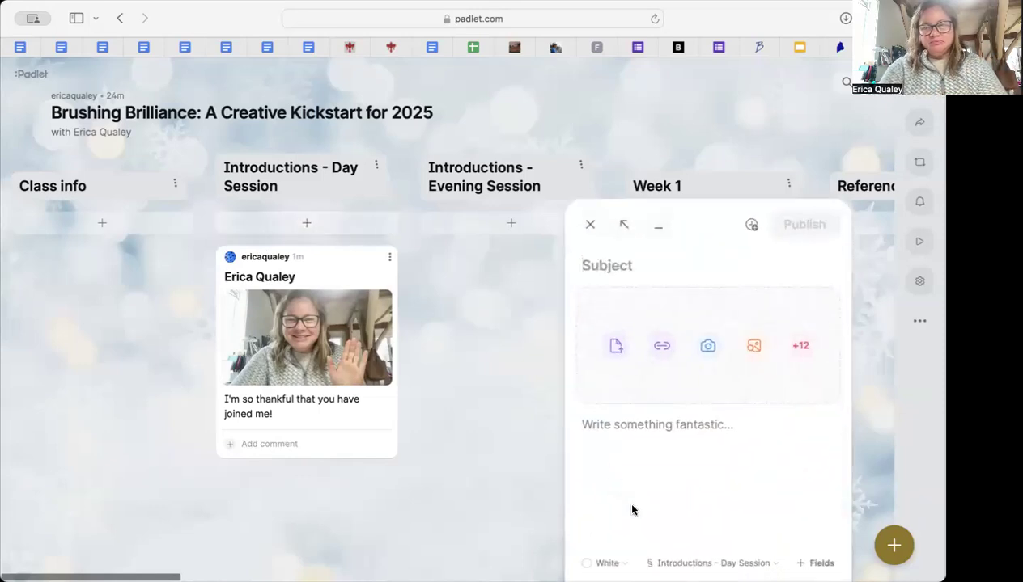
type("asldkfjaoidfj")
left_click(705, 456)
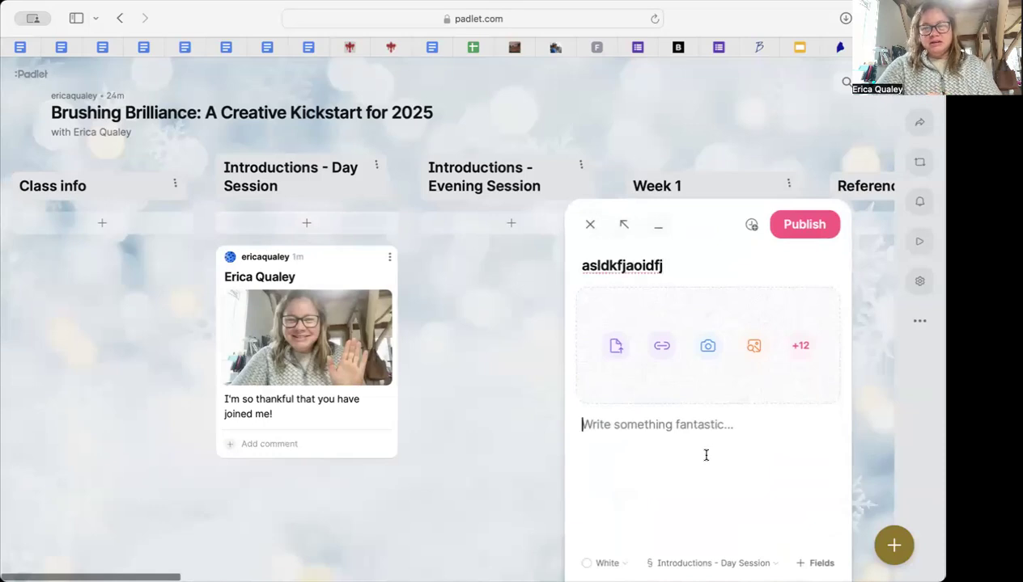
type("lasjfsaoidjf")
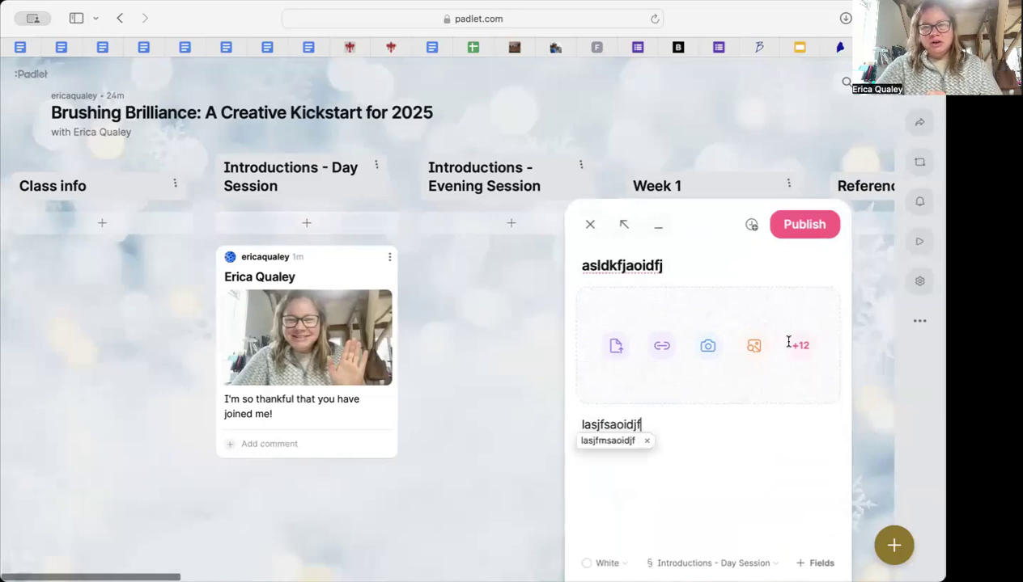
left_click(790, 229)
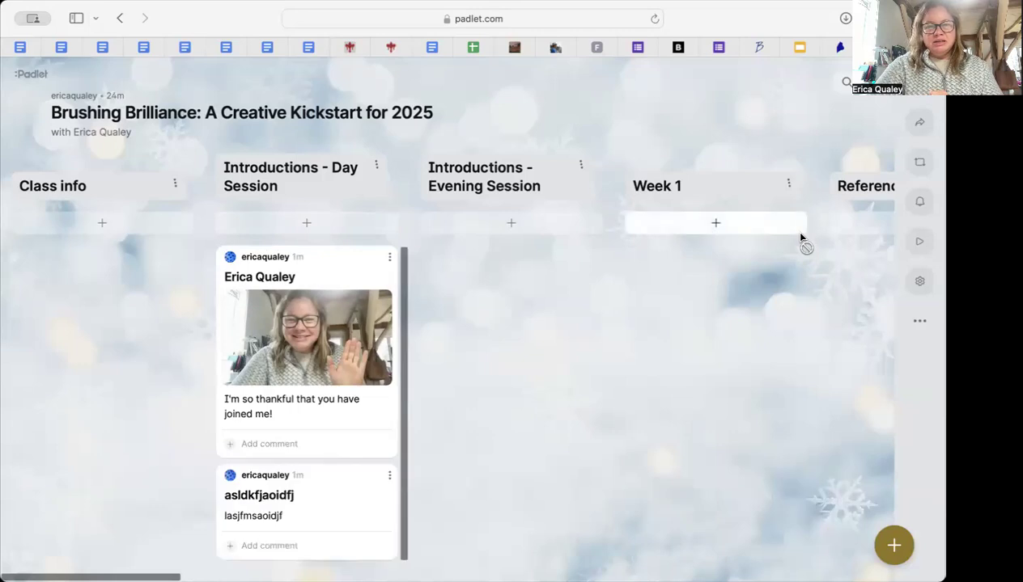
Look through the two posts in the Introductions - Day Session section.
scroll(316, 508, "down", 1)
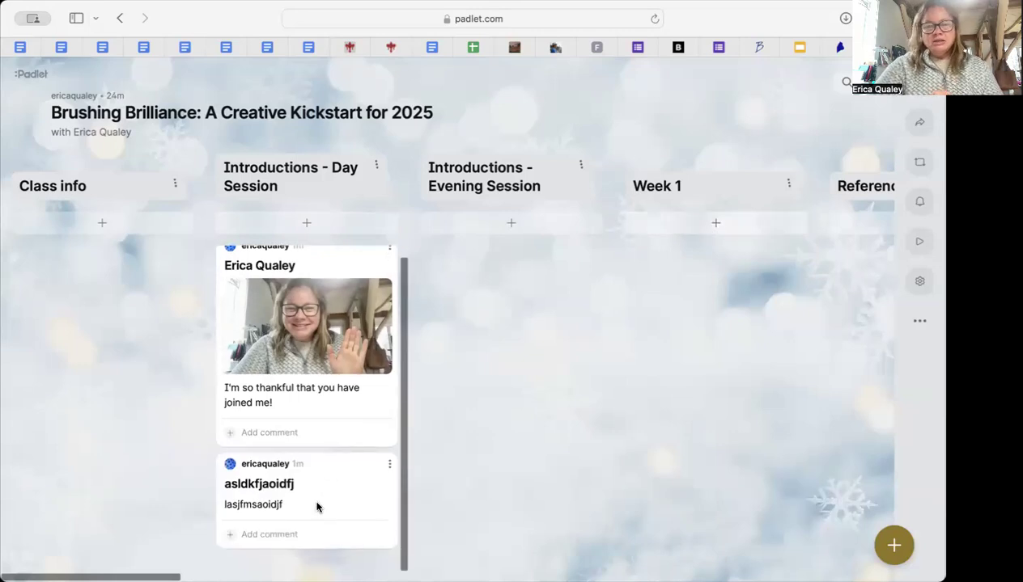
scroll(316, 507, "up", 1)
scroll(317, 508, "down", 1)
scroll(316, 503, "up", 1)
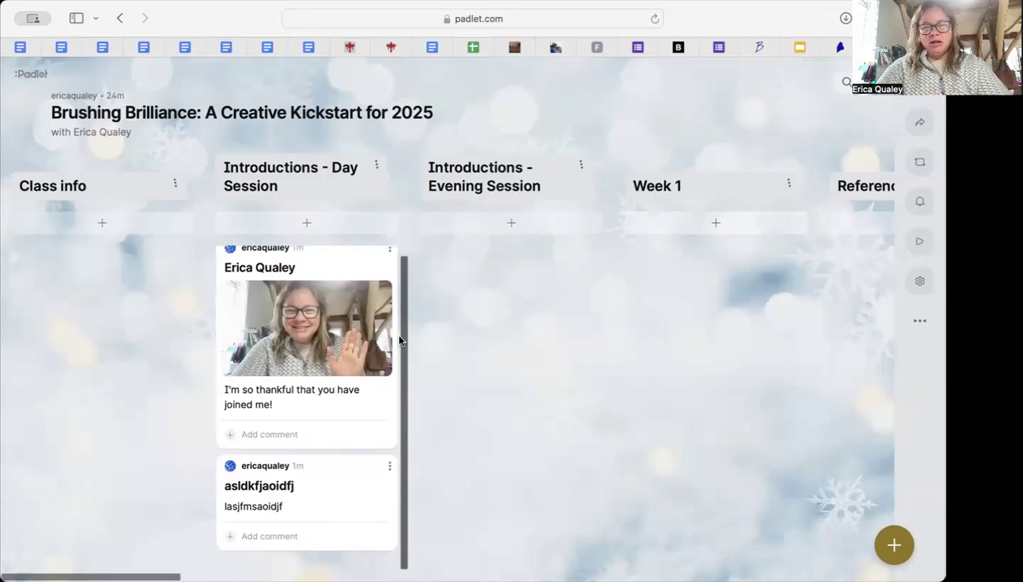
scroll(323, 434, "down", 1)
scroll(324, 434, "up", 2)
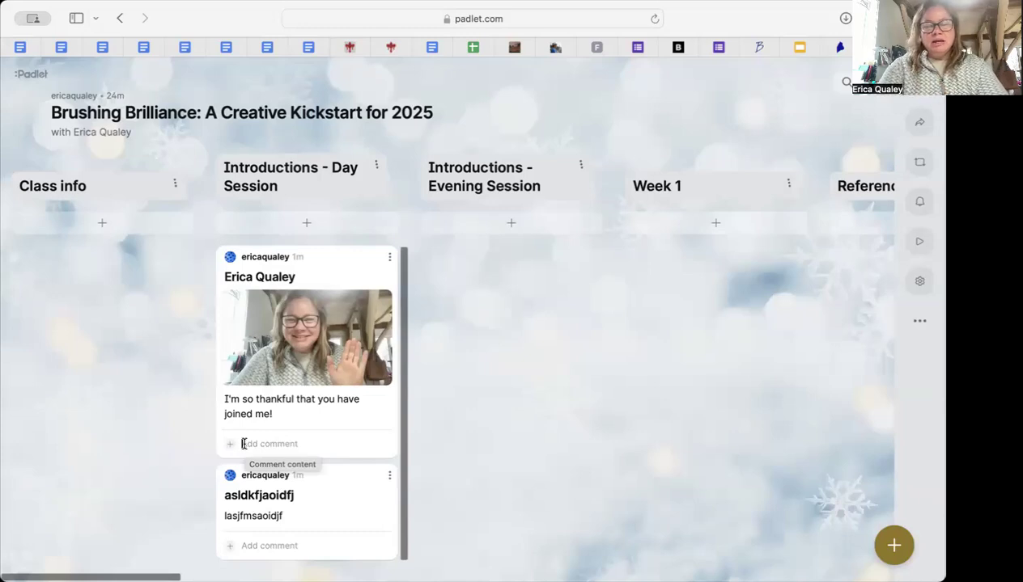
Post the comment "nice to meet you!" on the photo introduction in the Introductions - Day Session section.
left_click(243, 444)
type("nice to meat")
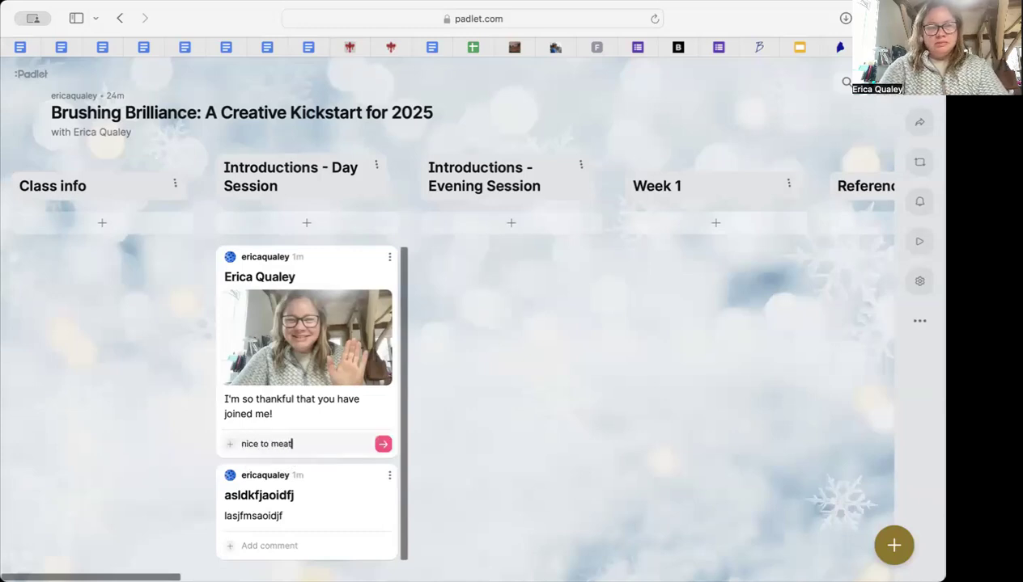
key("BackSpace")
type("et you!")
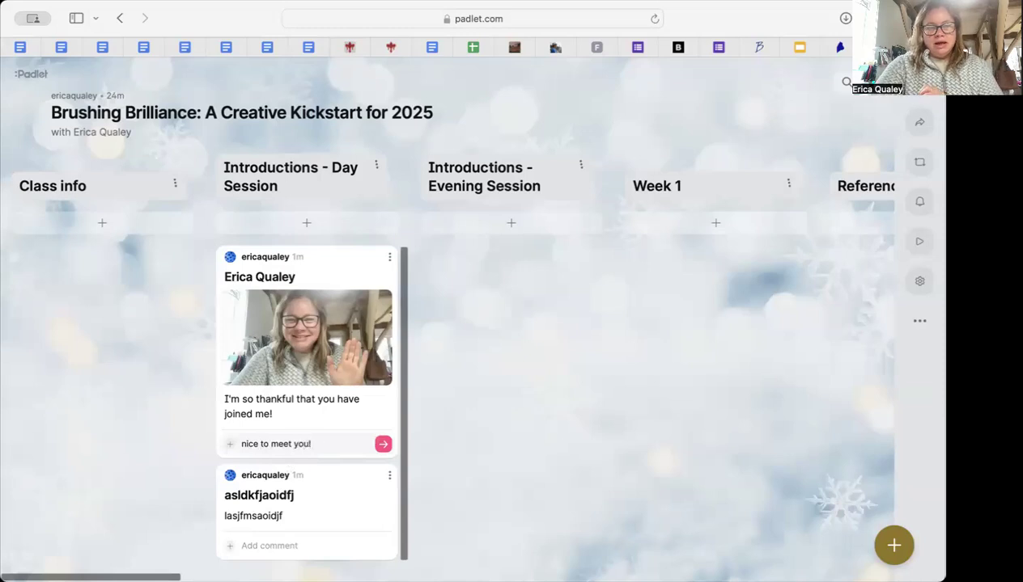
left_click(383, 447)
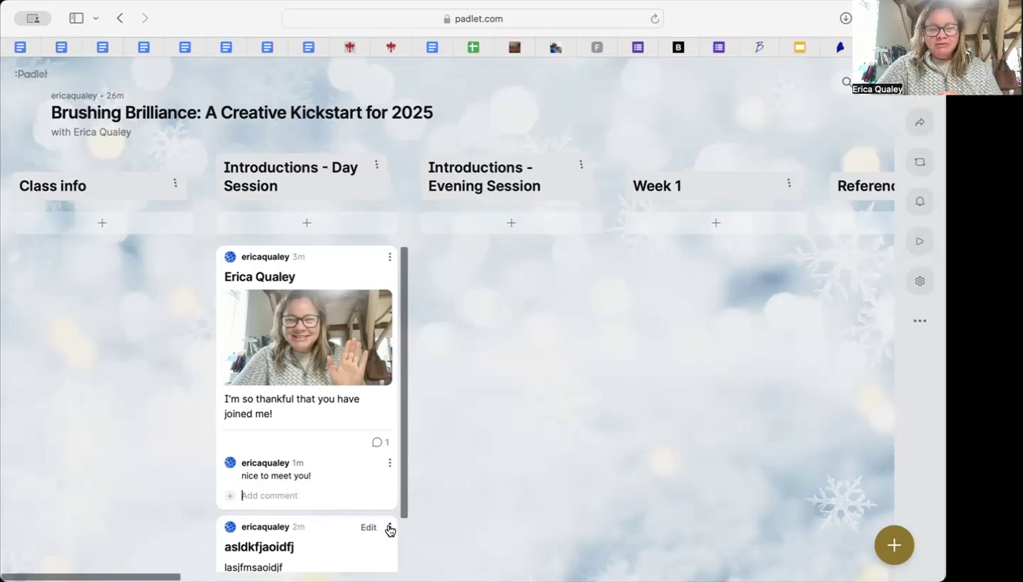
Delete the "asldkfjaoidfj" post from the Introductions - Day Session section.
scroll(388, 528, "down", 3)
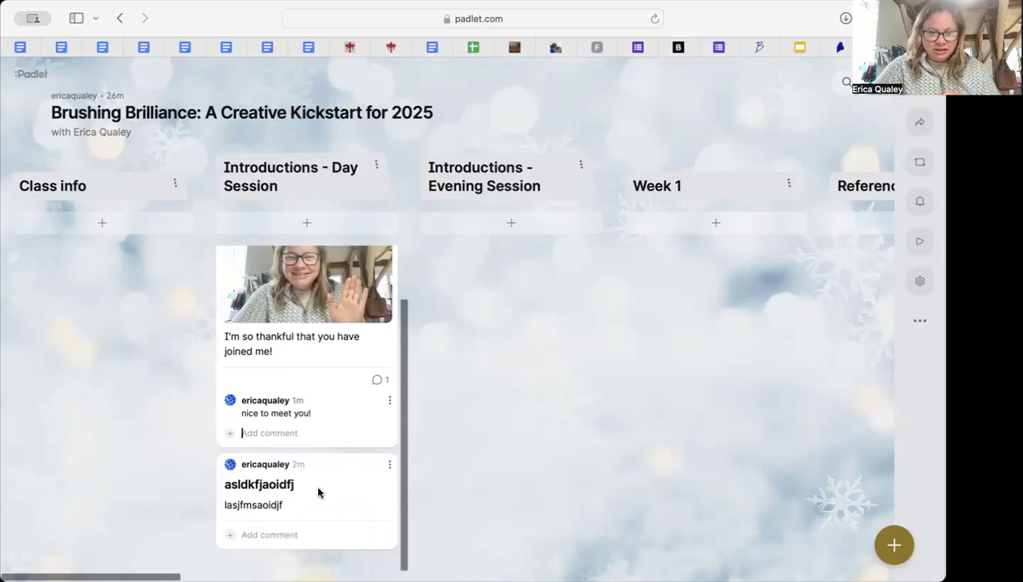
left_click(389, 467)
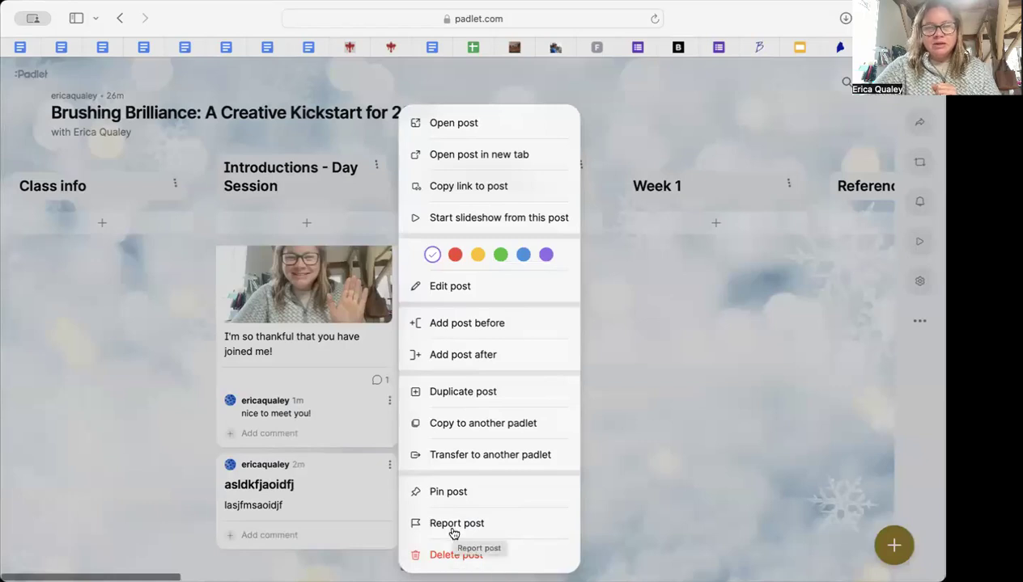
left_click(454, 558)
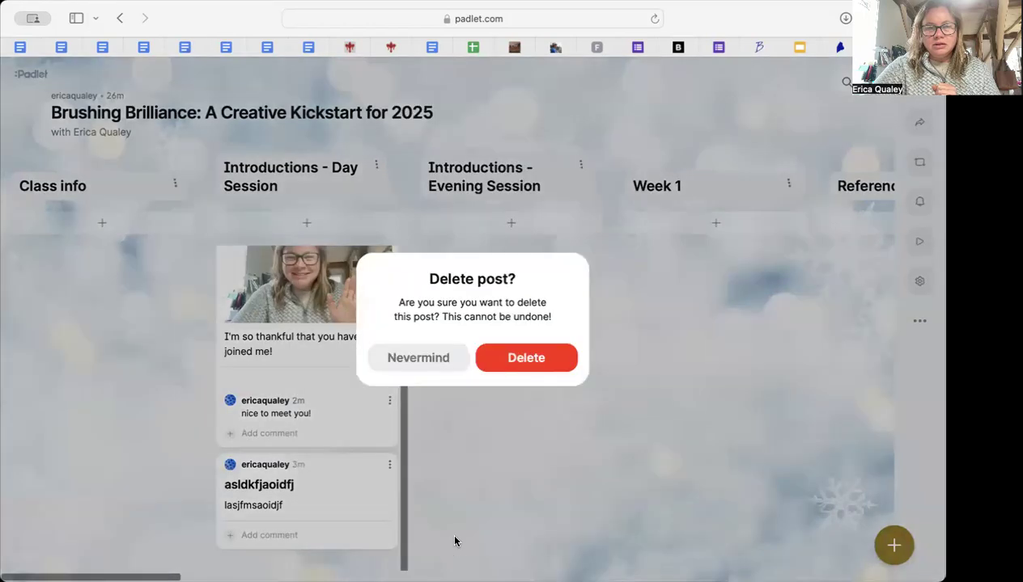
left_click(525, 361)
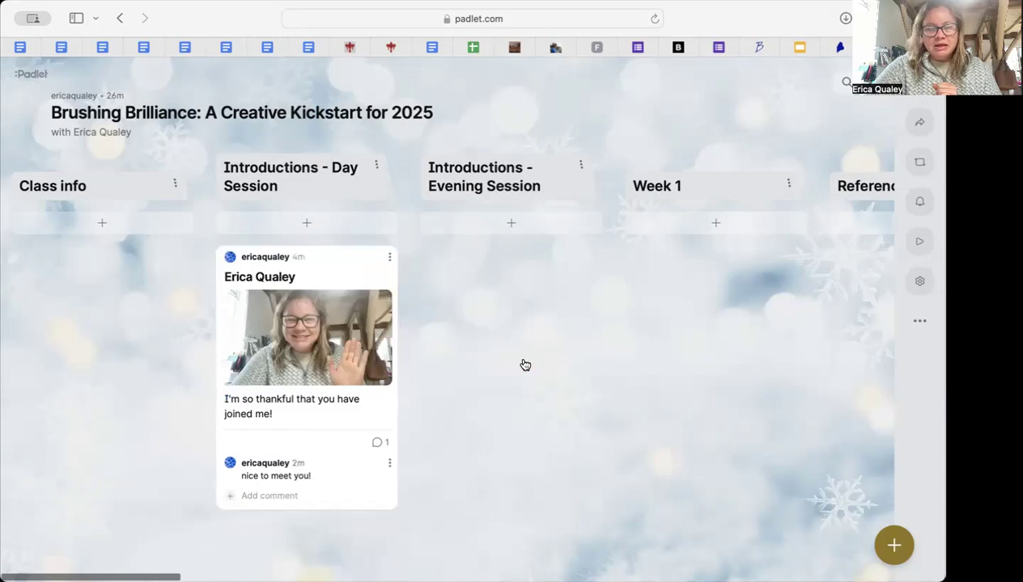